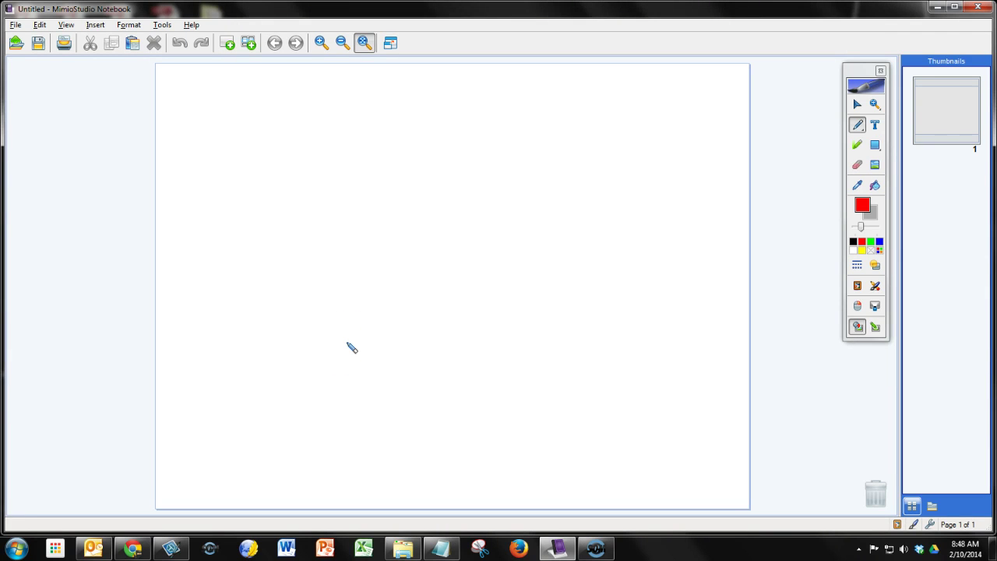
Step: Maximize the notebook window and insert the HS Cal PDF file from the desktop
click(954, 7)
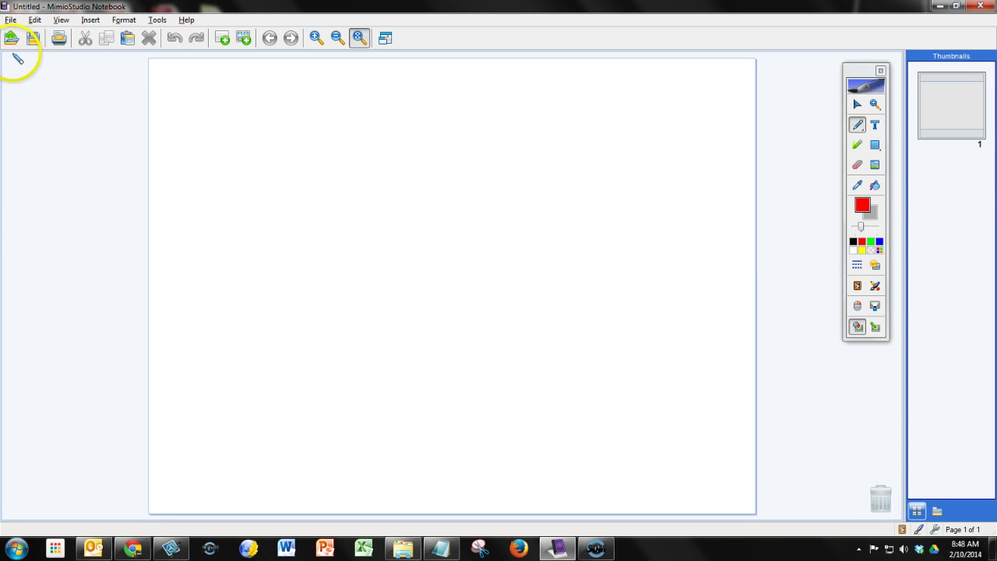
click(89, 22)
click(101, 107)
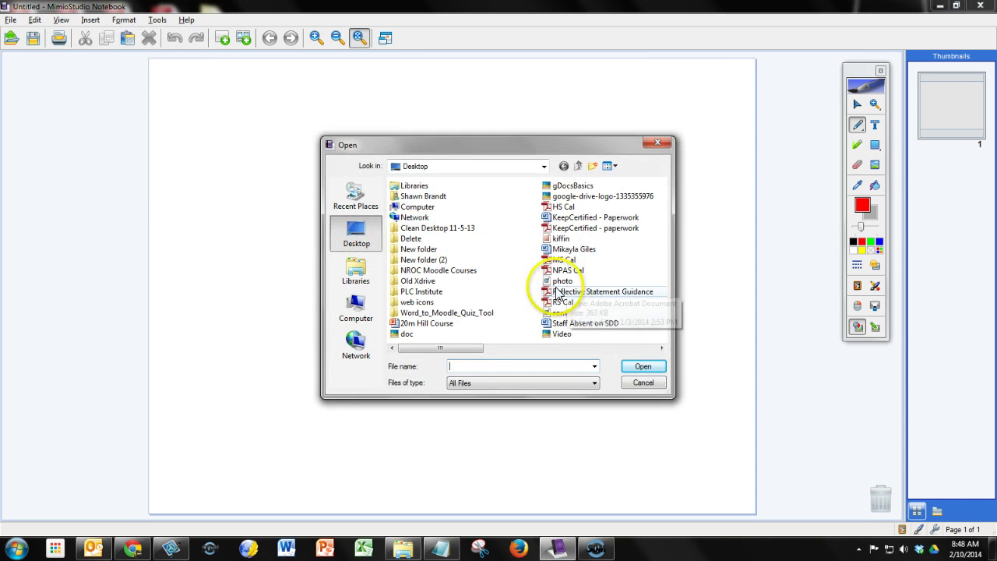
double_click(550, 208)
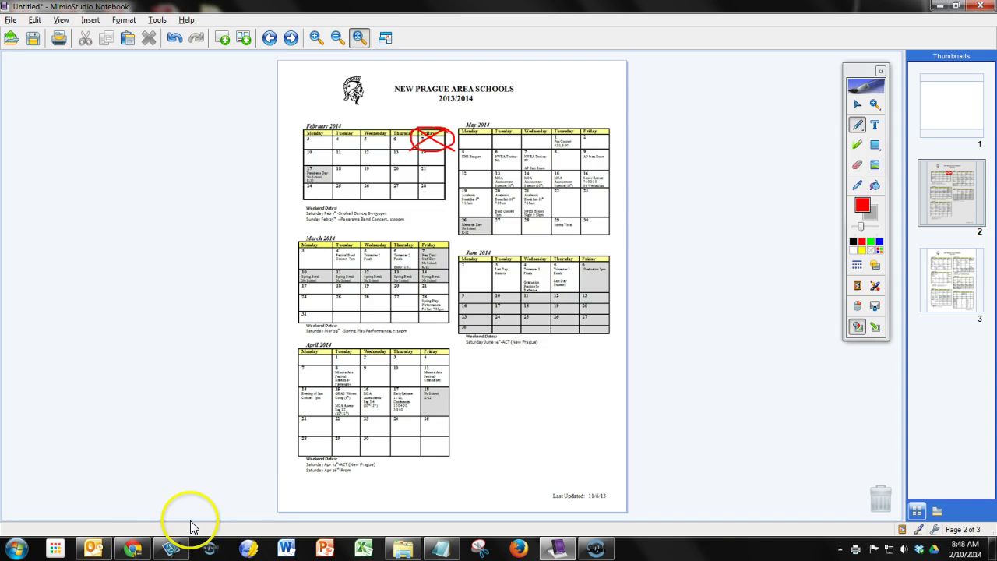
Step: Switch to Google Docs in Chrome and download the Plant VOCAB_A worksheet to the desktop as a PDF document
click(134, 549)
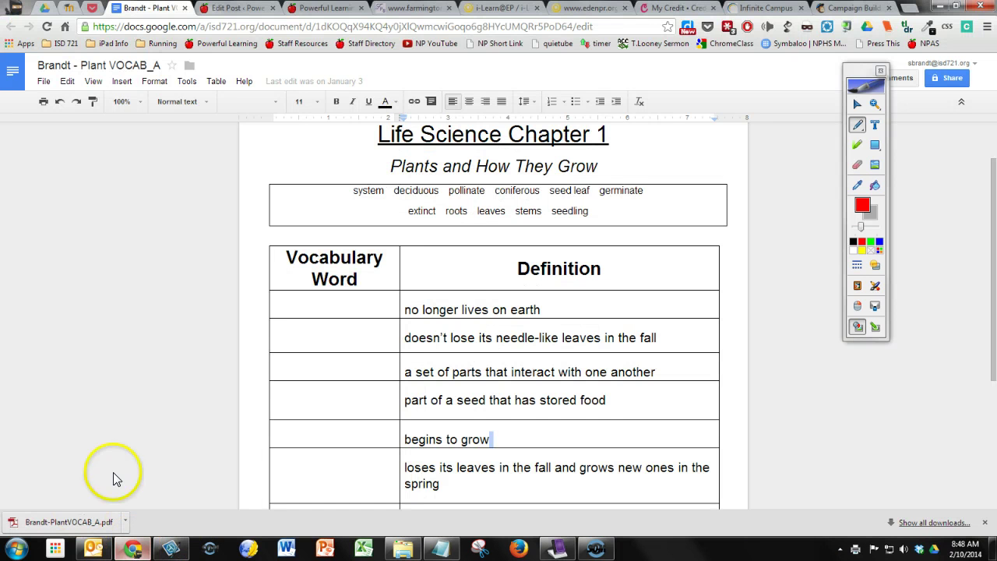
scroll(470, 309, up, 1)
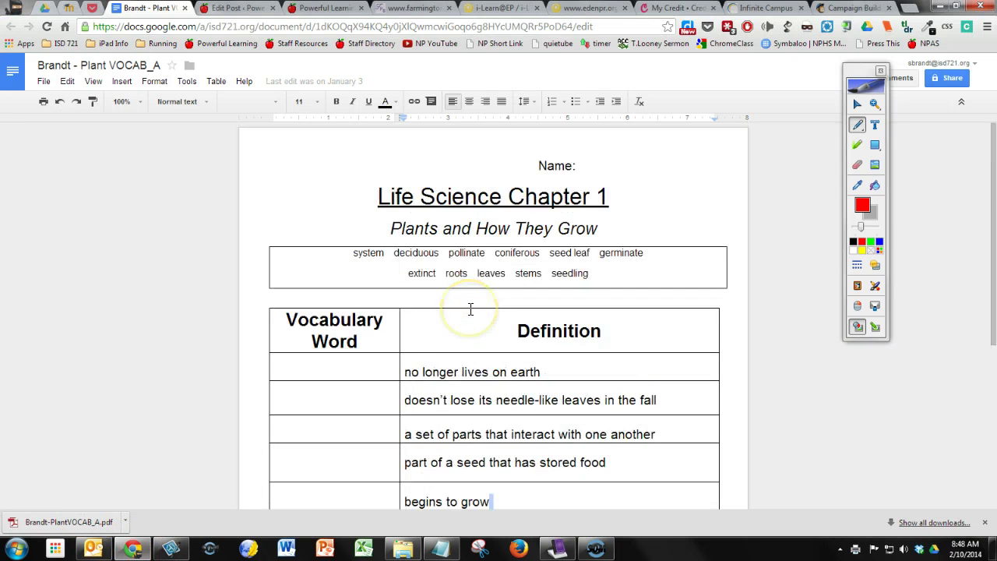
scroll(470, 309, down, 4)
scroll(469, 309, up, 4)
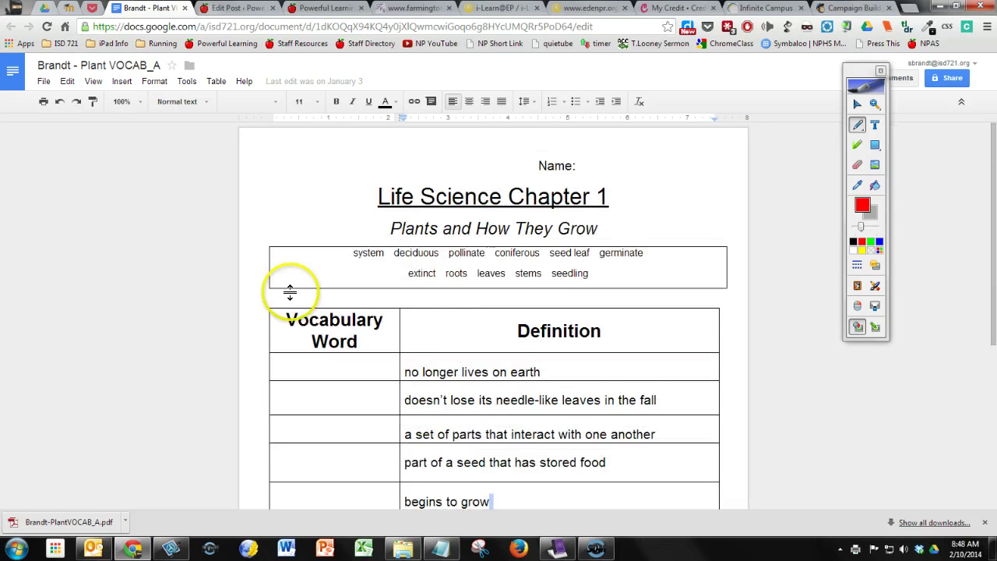
scroll(290, 291, down, 1)
scroll(125, 222, up, 1)
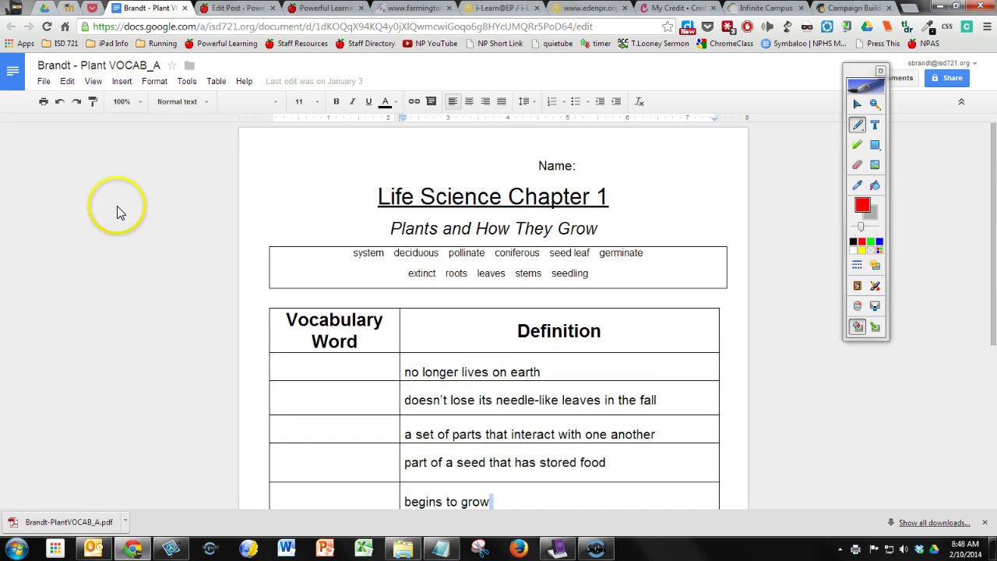
click(44, 81)
click(78, 266)
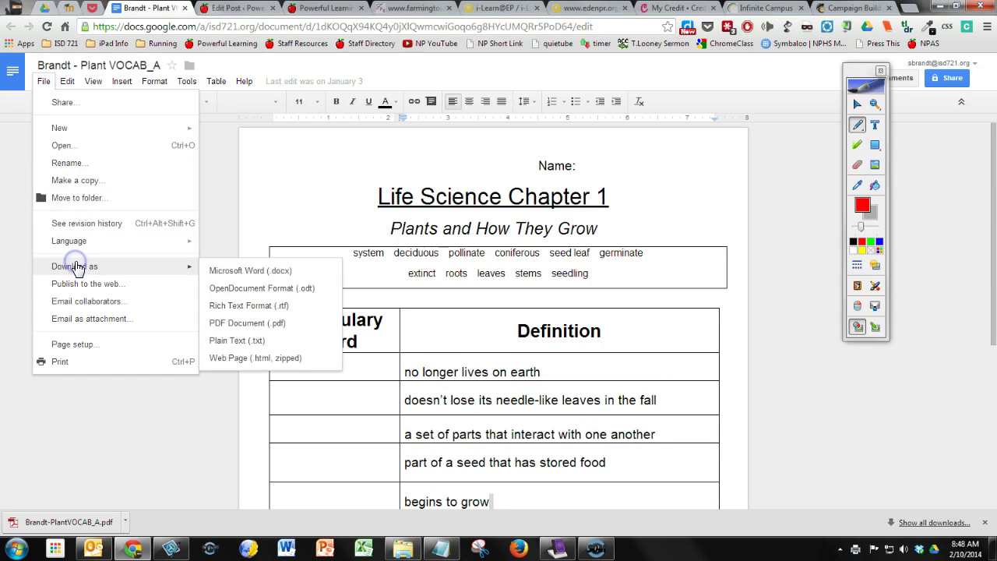
click(251, 325)
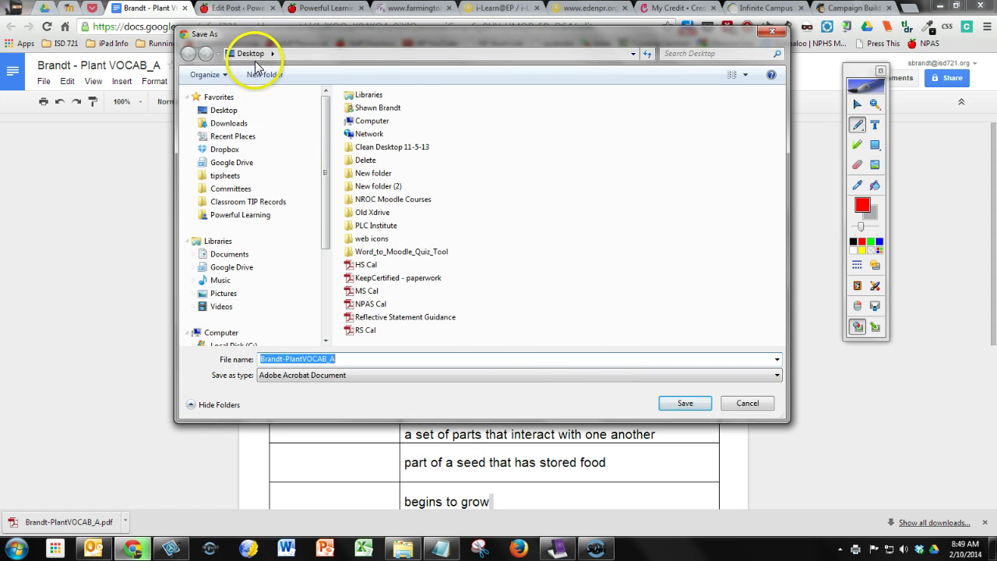
click(685, 403)
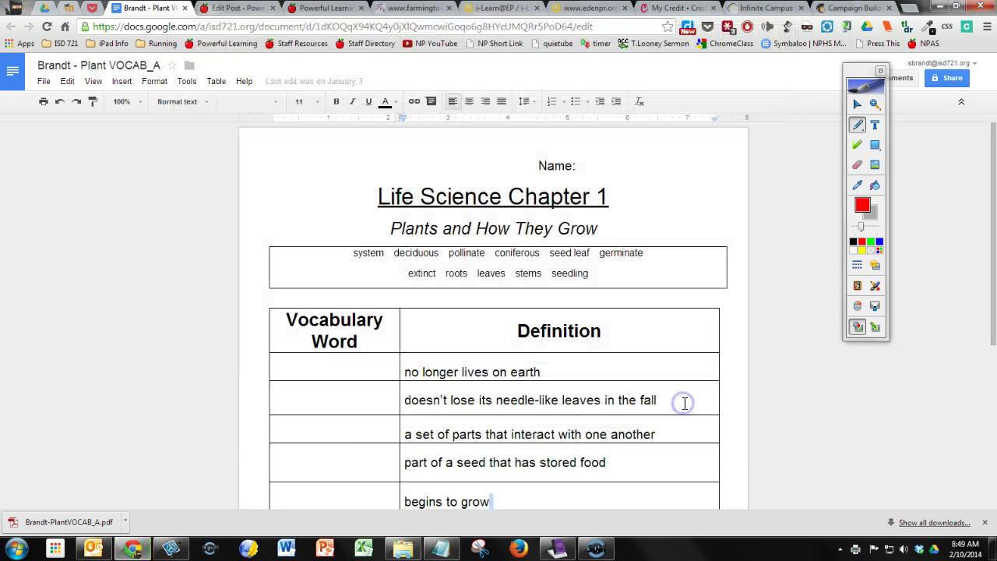
Step: Switch back to MimioStudio Notebook and insert the downloaded Plant VOCAB_A PDF from the desktop after page 1
click(561, 552)
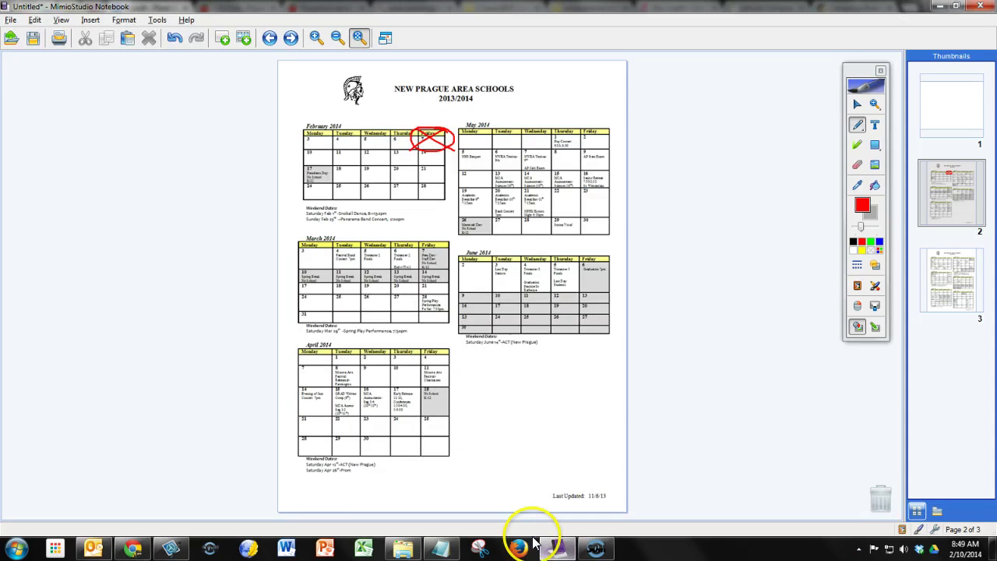
click(945, 113)
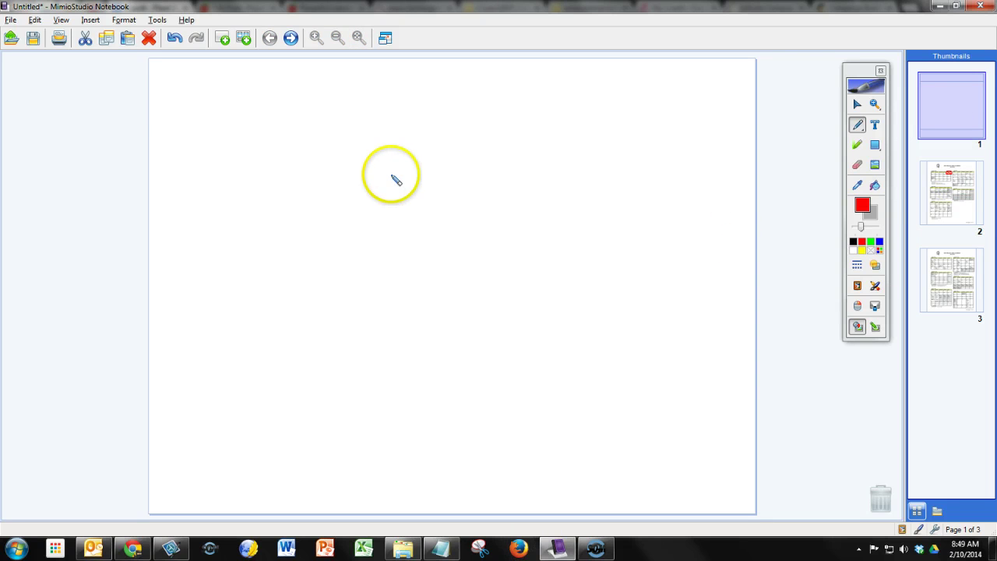
click(90, 20)
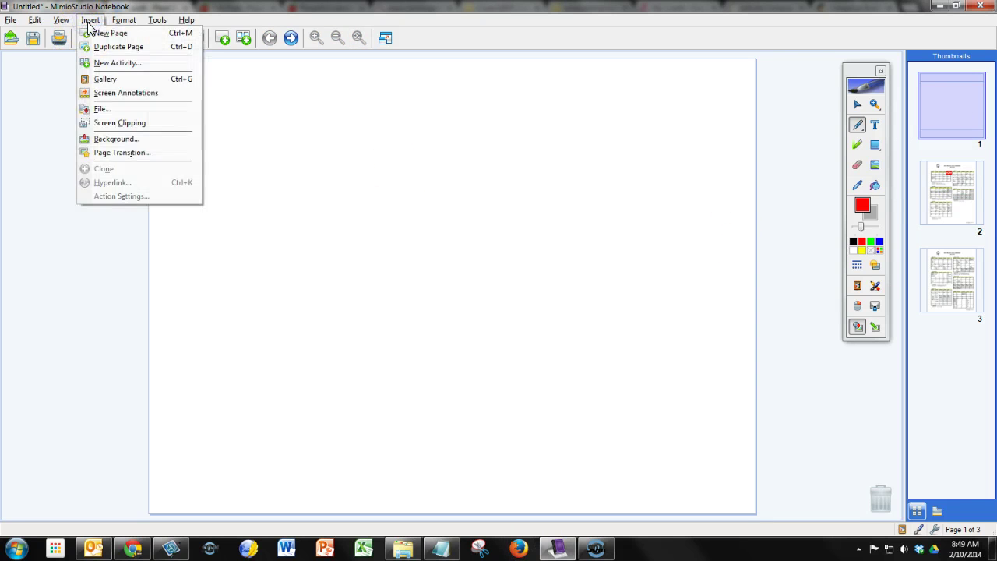
click(102, 109)
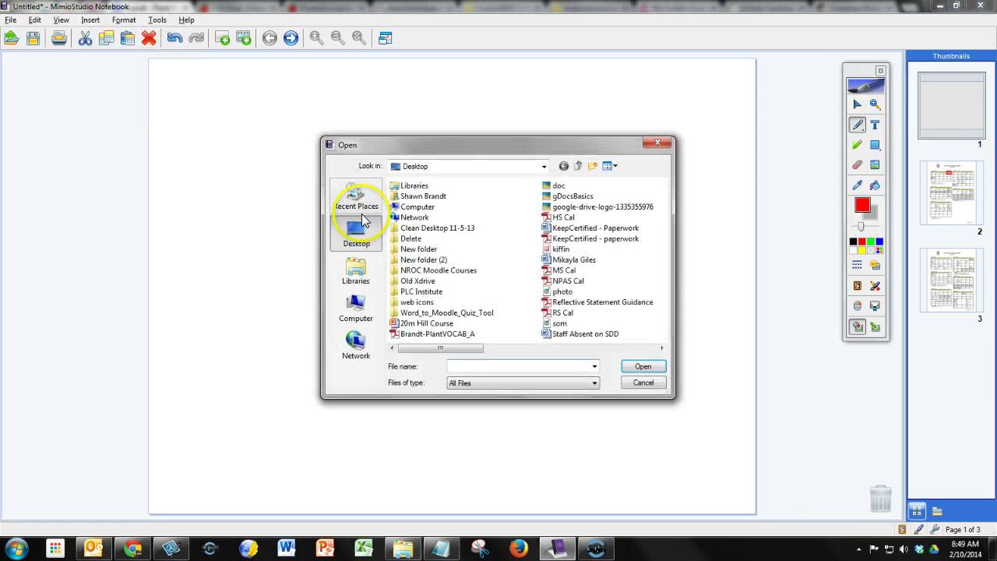
double_click(399, 334)
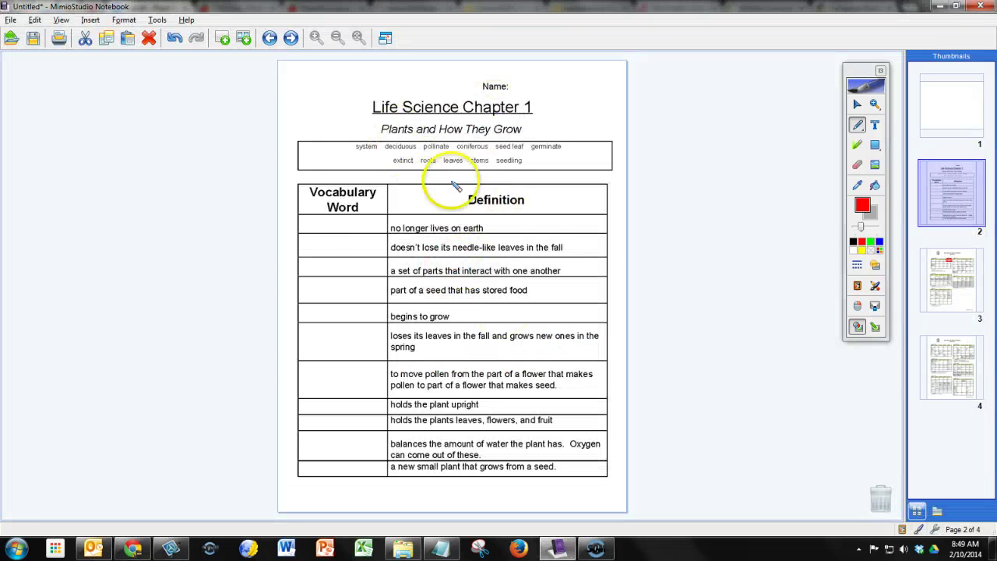
Step: Draw a red pen line in the first vocabulary word cell and a red X beside "no longer lives on earth"
drag(319, 226, 369, 224)
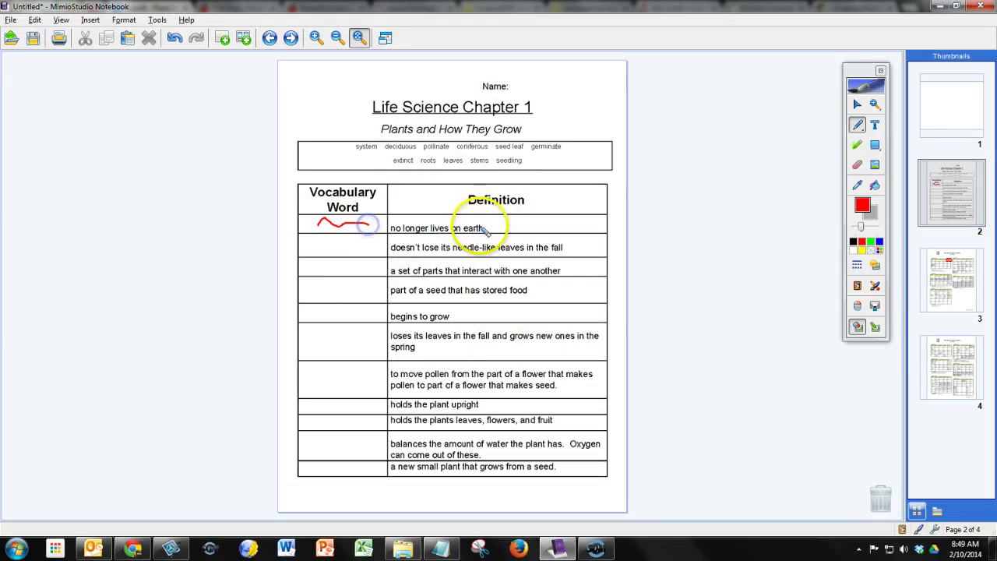
drag(496, 222, 521, 232)
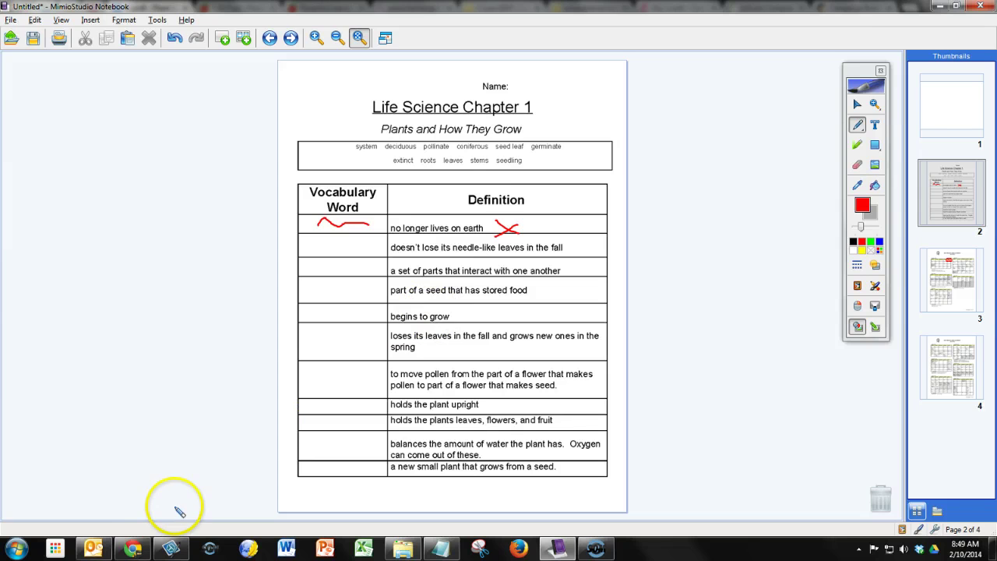
Step: Switch to the Google Docs worksheet in Chrome, mark its first row with red screen annotations, and leave annotation mode
click(132, 549)
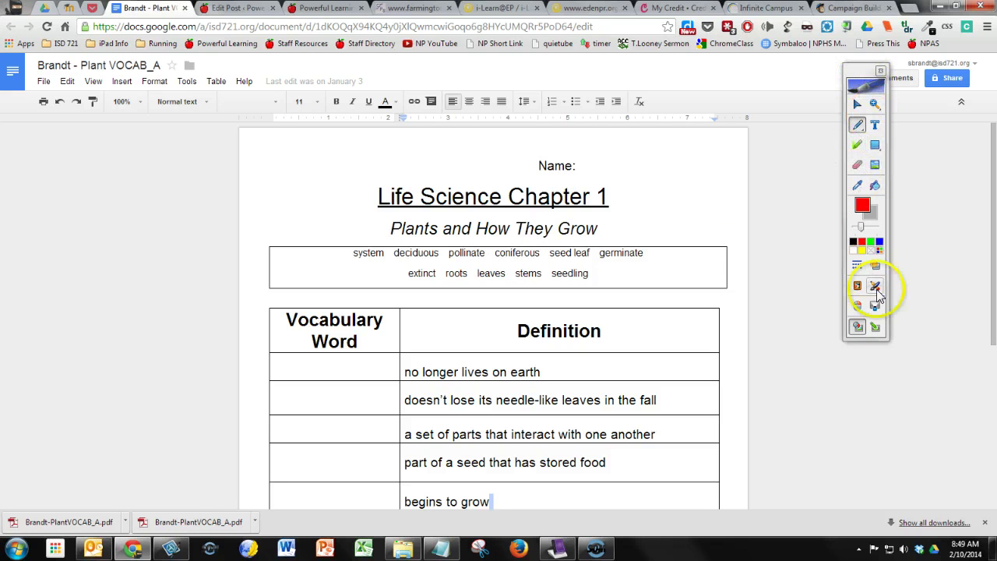
click(876, 329)
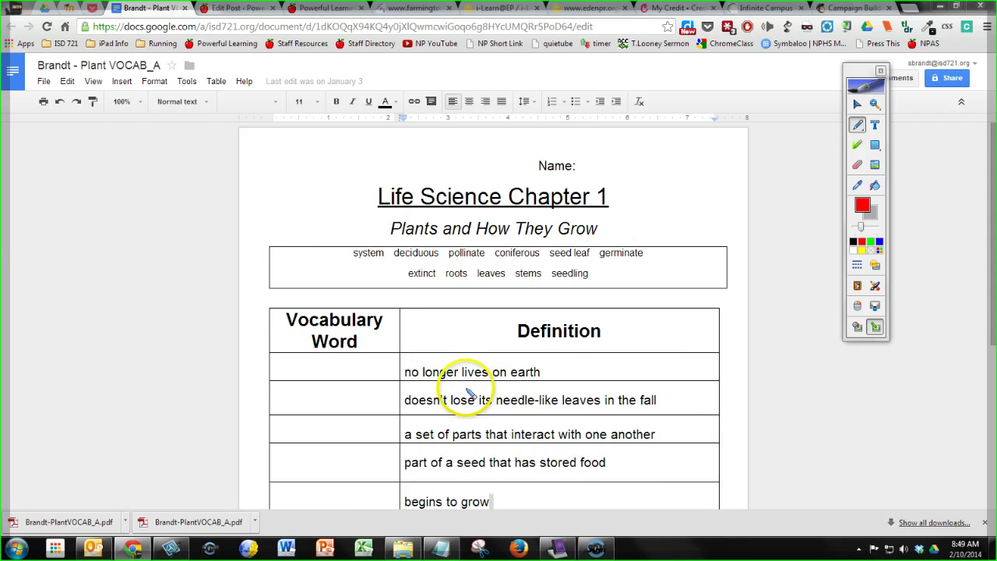
drag(287, 372, 359, 370)
drag(566, 363, 595, 372)
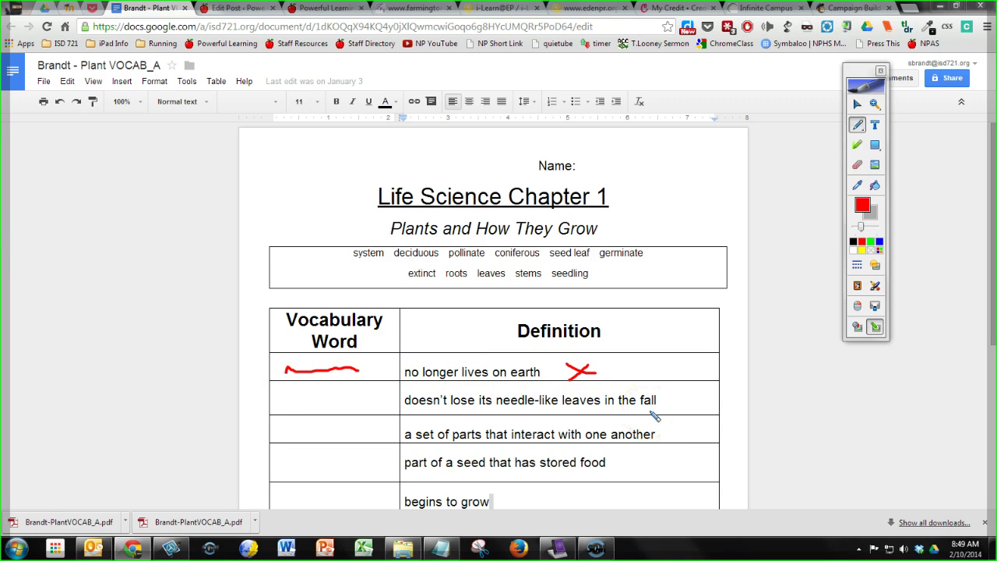
click(858, 328)
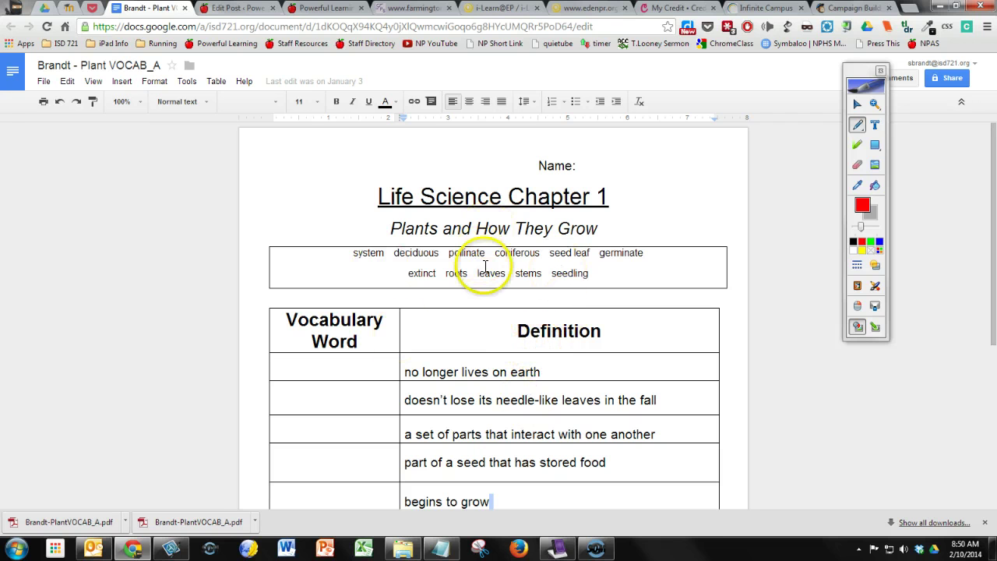
Step: Display the worksheet full screen by hiding the Google Docs controls and turning on Chrome's full-screen mode
click(44, 82)
mouse_move(92, 82)
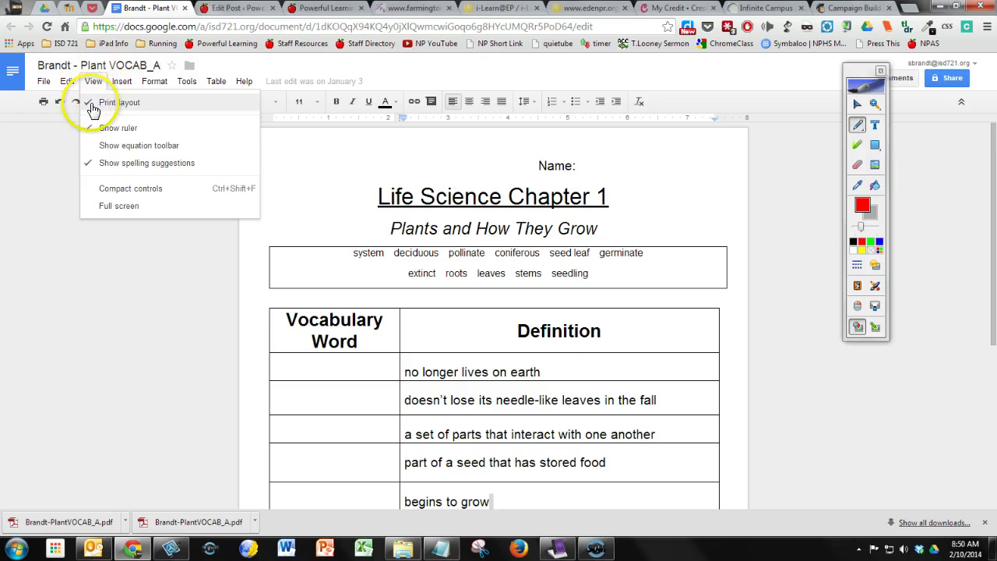
click(127, 209)
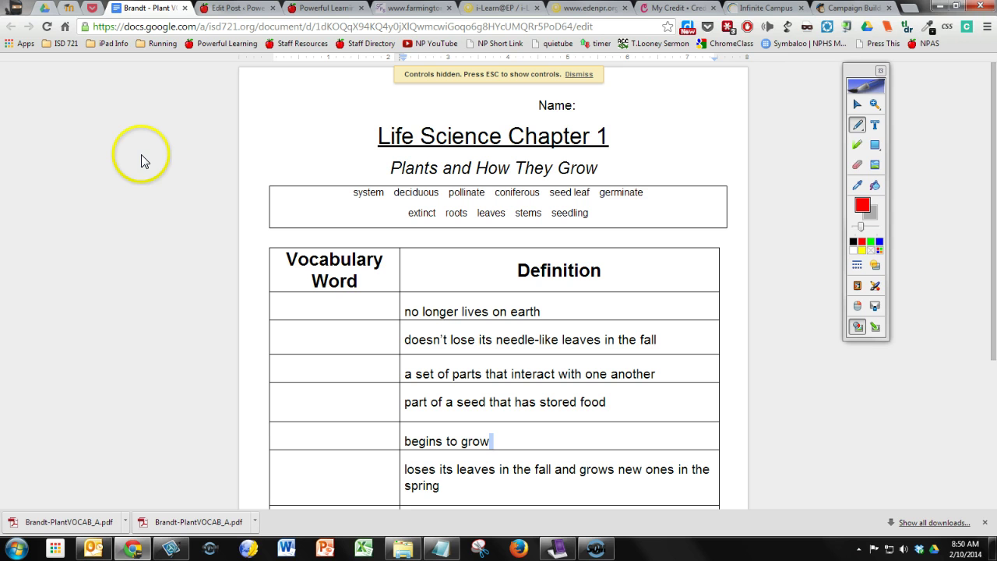
click(988, 27)
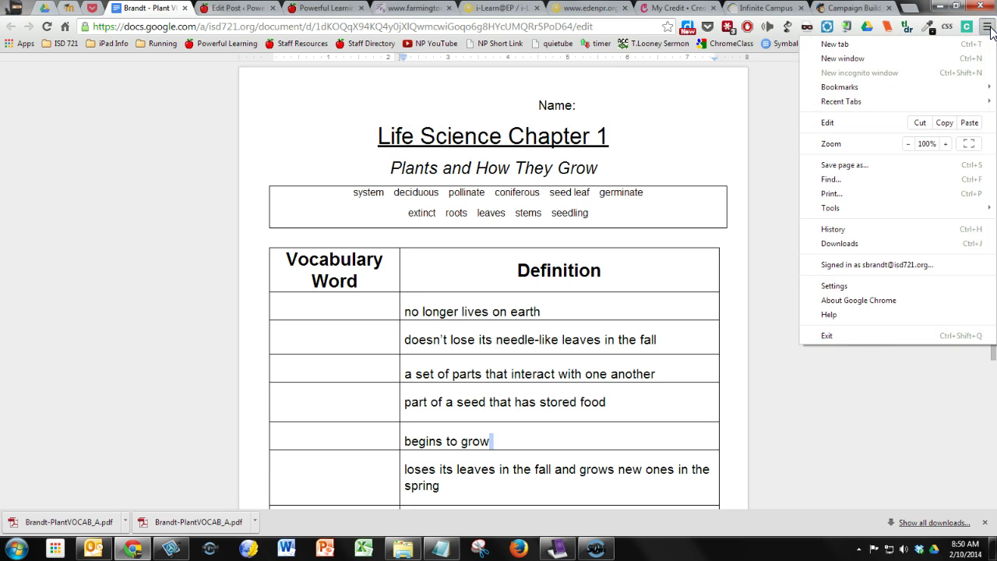
click(970, 150)
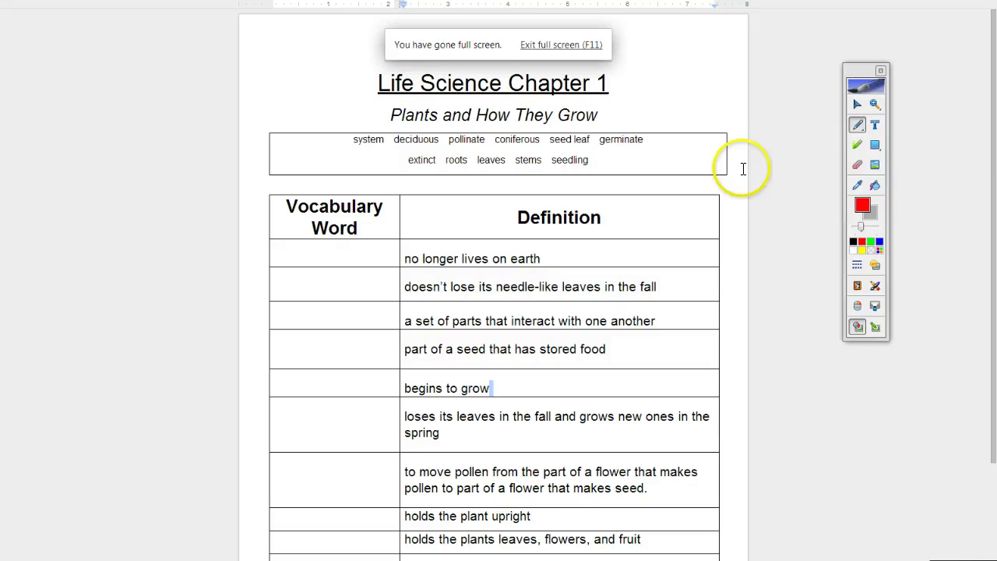
mouse_move(994, 151)
mouse_down()
mouse_move(987, 229)
mouse_move(986, 220)
mouse_up()
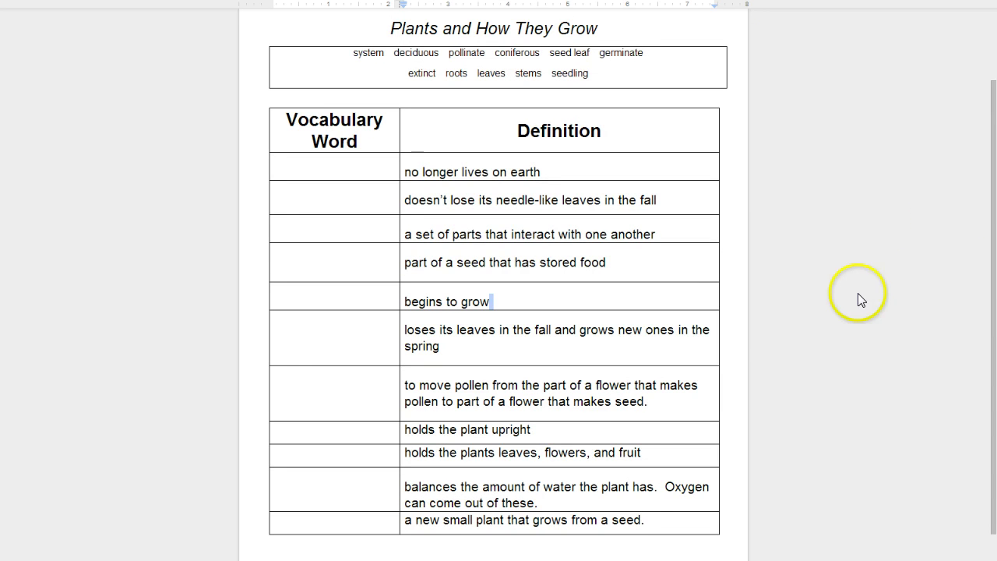
Step: Switch to MimioStudio Notebook and return to the full-screen Chrome worksheet to bring back the floating drawing tools
key(alt+Tab)
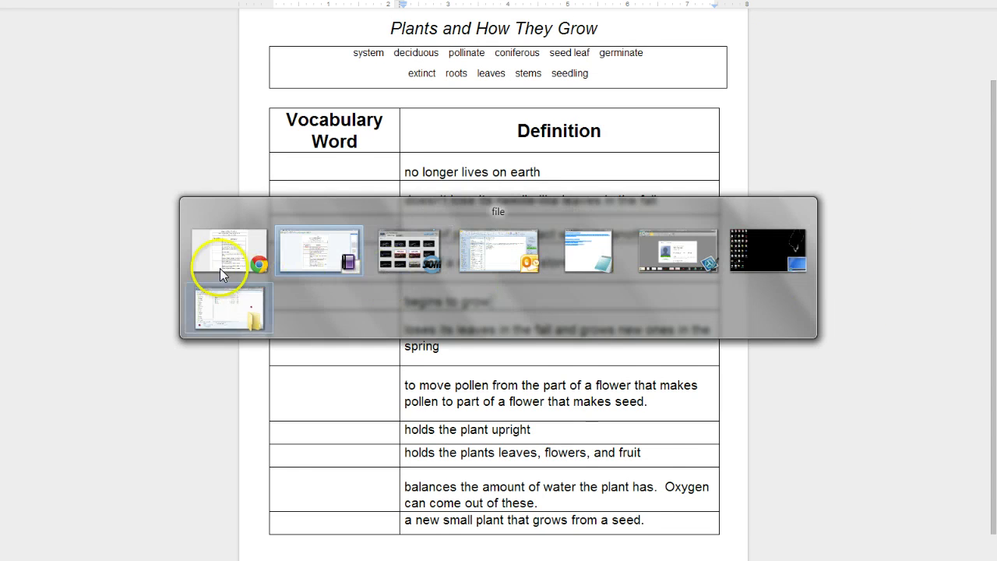
click(308, 259)
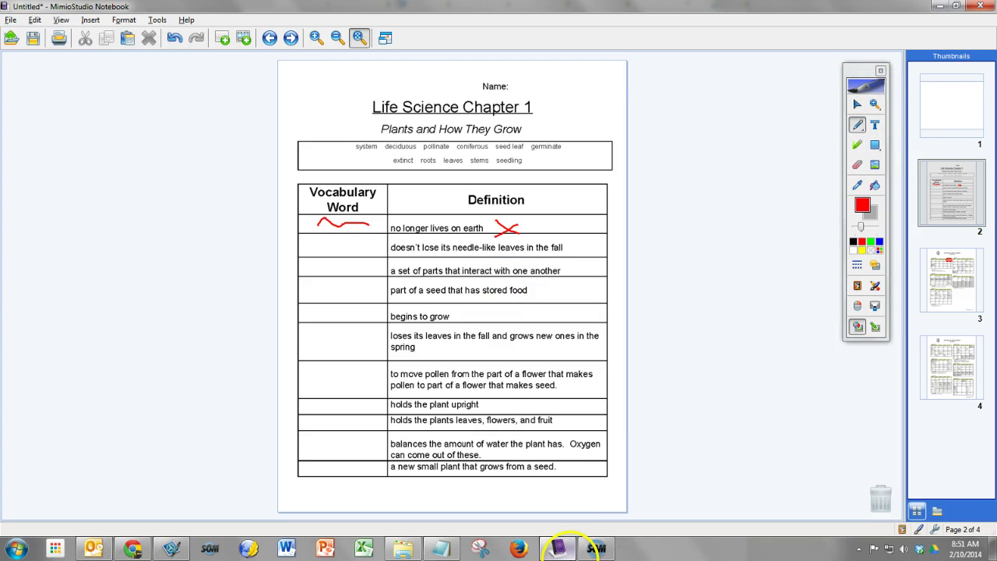
click(132, 548)
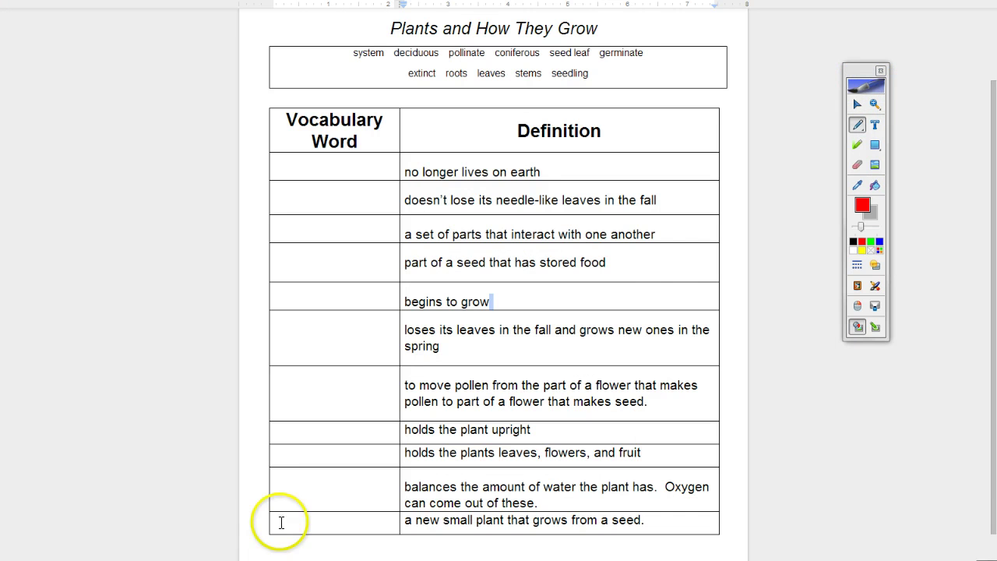
Step: Turn on screen annotation and draw red lines in the first three vocabulary cells, an X beside "begins to grow", and a line under "loses its"
click(876, 327)
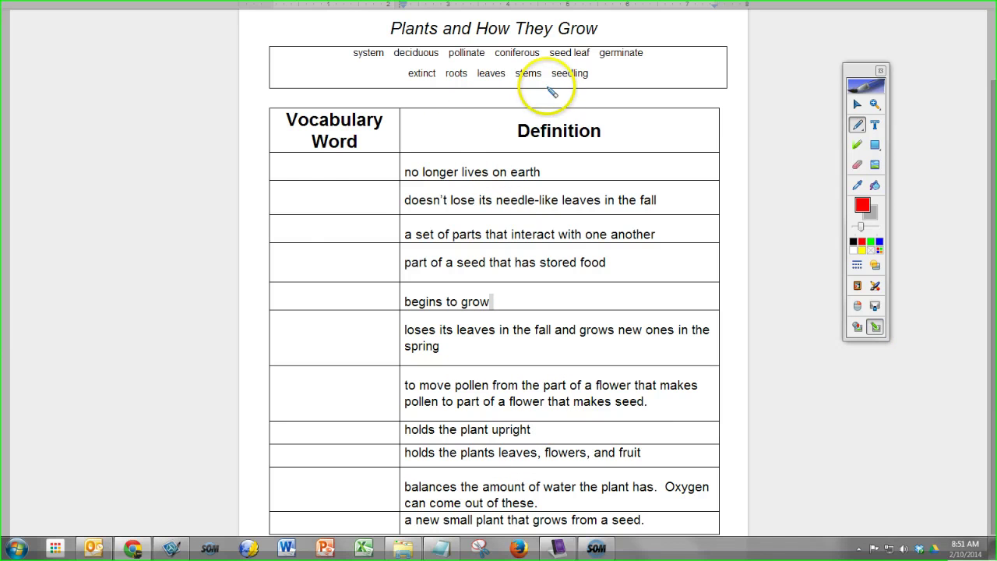
click(303, 167)
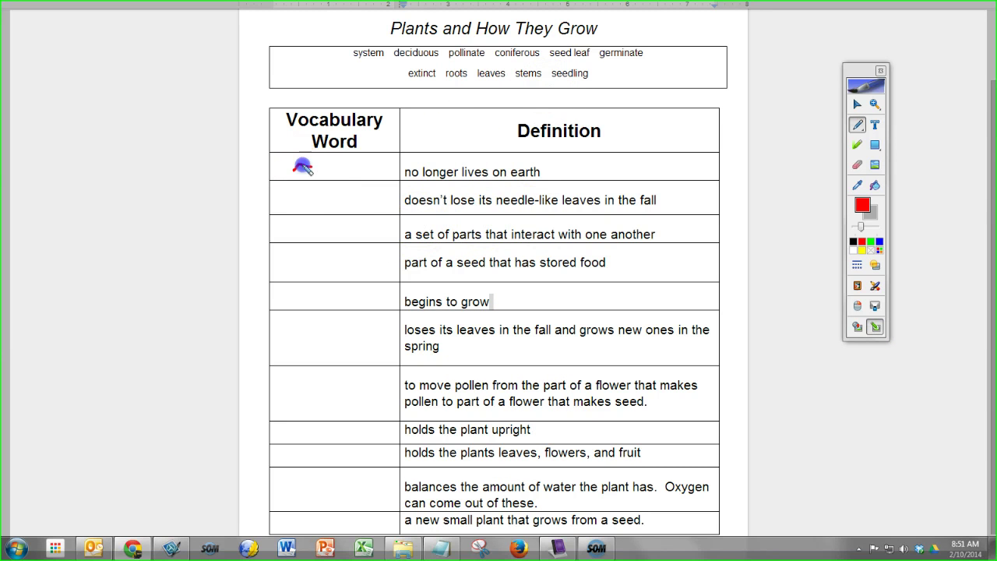
drag(302, 167, 357, 166)
drag(304, 203, 374, 202)
drag(308, 231, 386, 235)
mouse_move(492, 294)
mouse_down()
mouse_move(538, 304)
mouse_move(505, 312)
mouse_up()
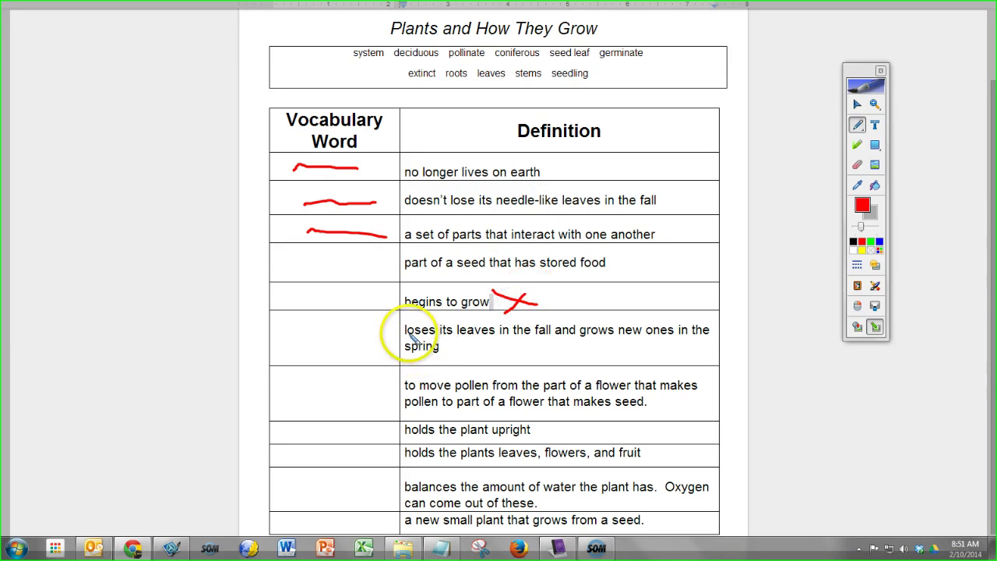
drag(405, 330, 450, 332)
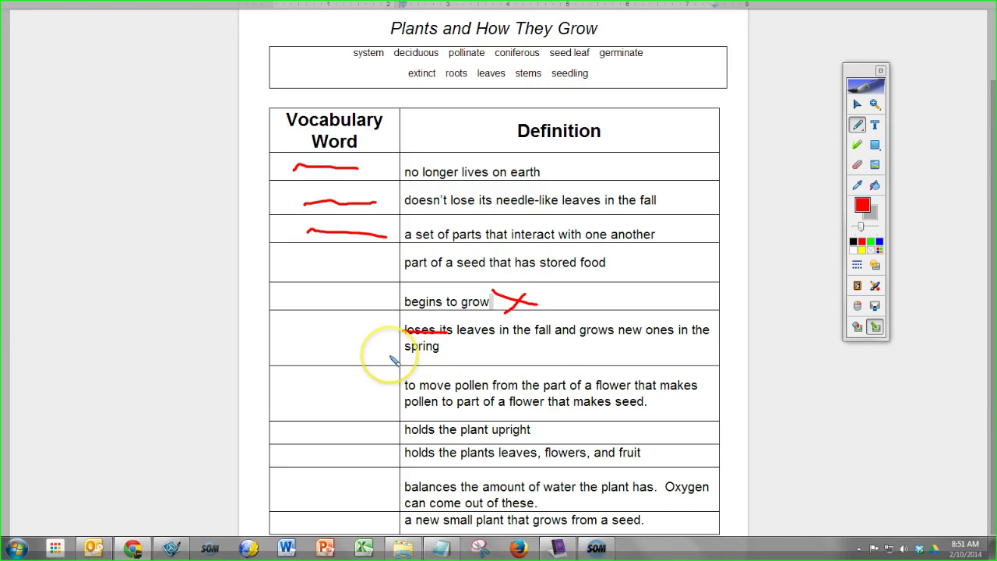